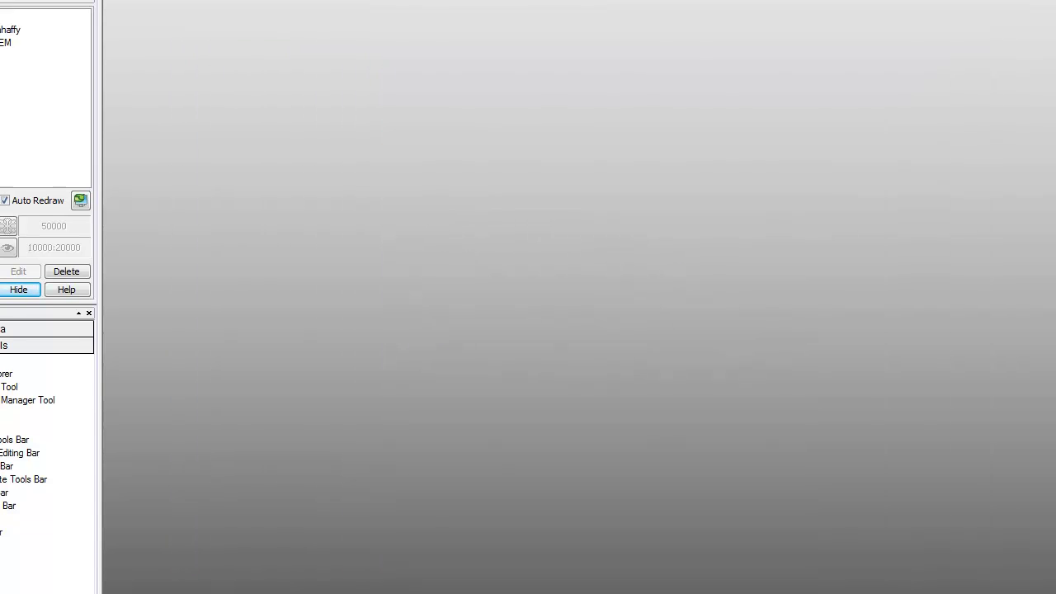
# - Restore the minimized DEM.grd map window showing the polygon area of interest
pyautogui.click(148, 574)
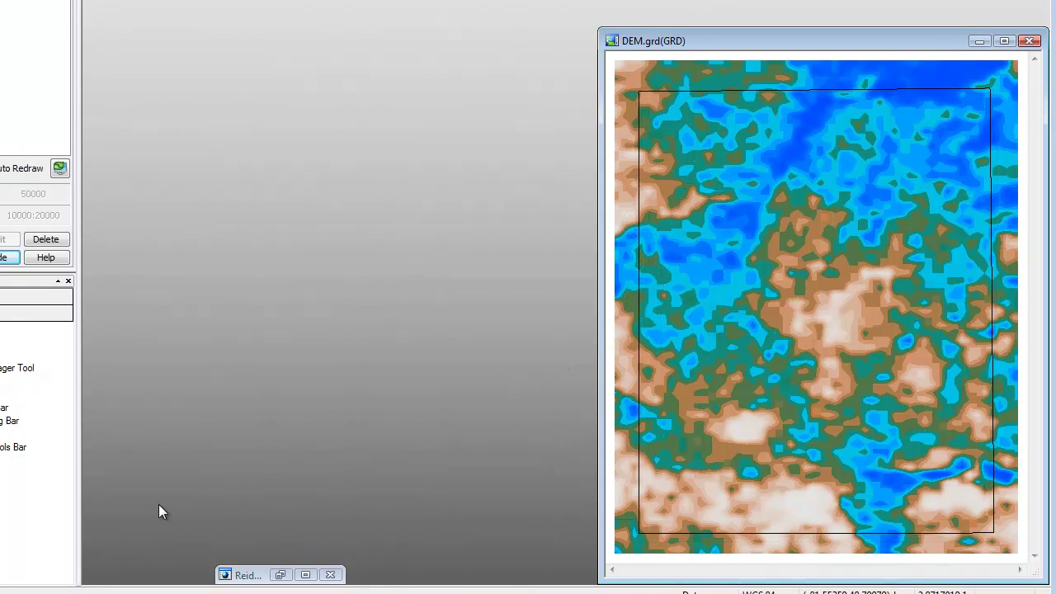
pyautogui.click(281, 575)
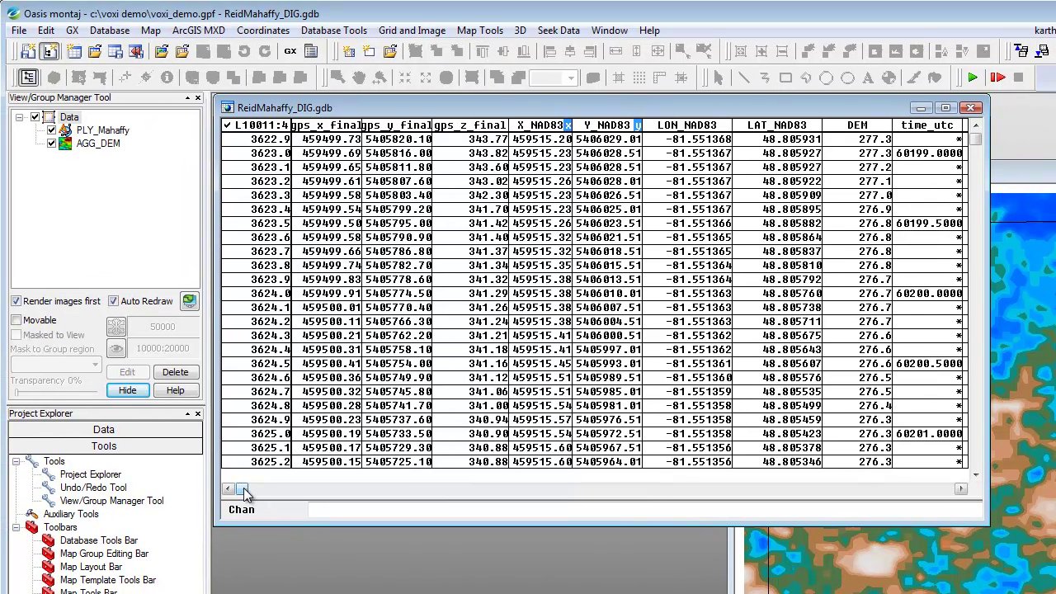
pyautogui.moveTo(253, 492)
pyautogui.mouseDown()
pyautogui.moveTo(275, 492)
pyautogui.moveTo(242, 491)
pyautogui.mouseUp()
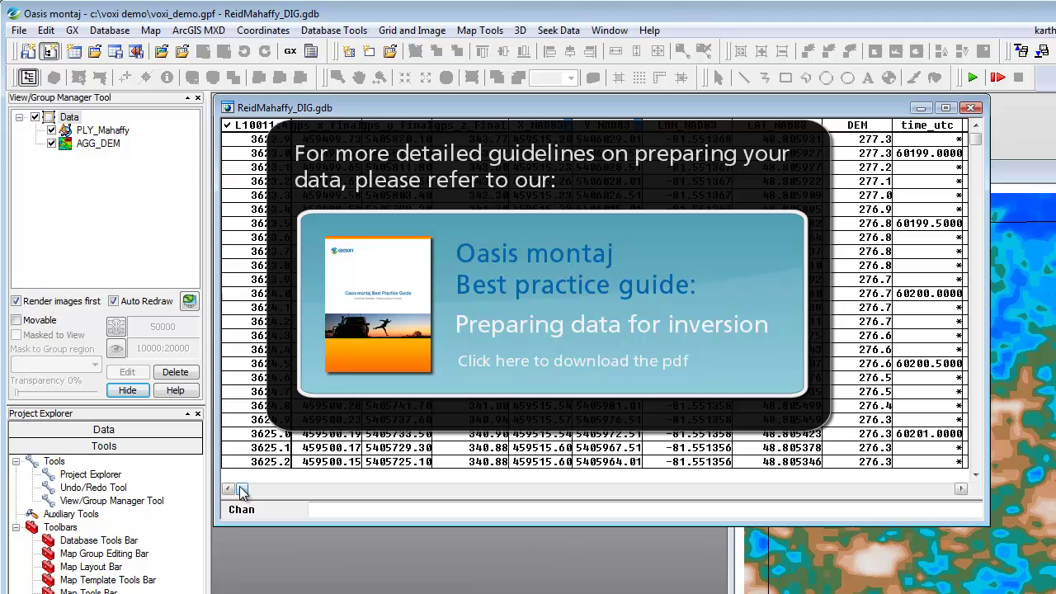
pyautogui.click(971, 108)
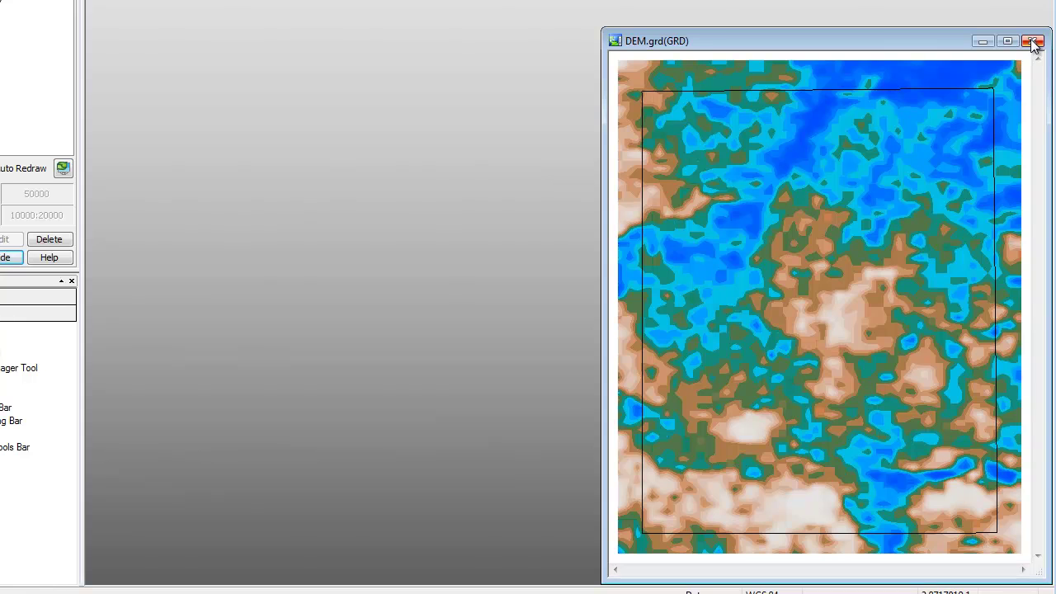
# - Close the DEM.grd map and load the voxi.omn menu file
pyautogui.click(1033, 42)
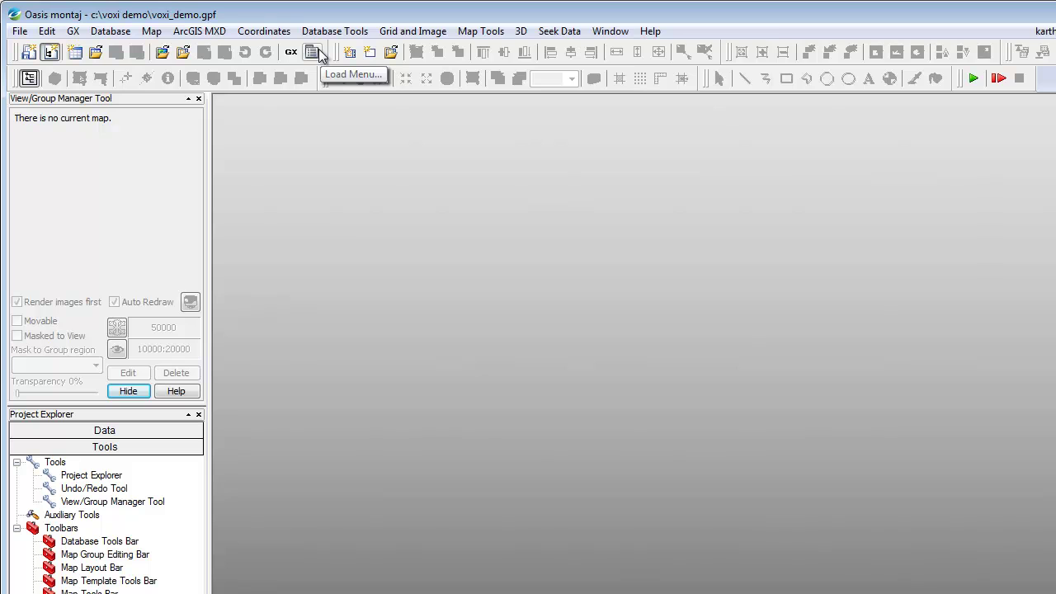
pyautogui.click(317, 52)
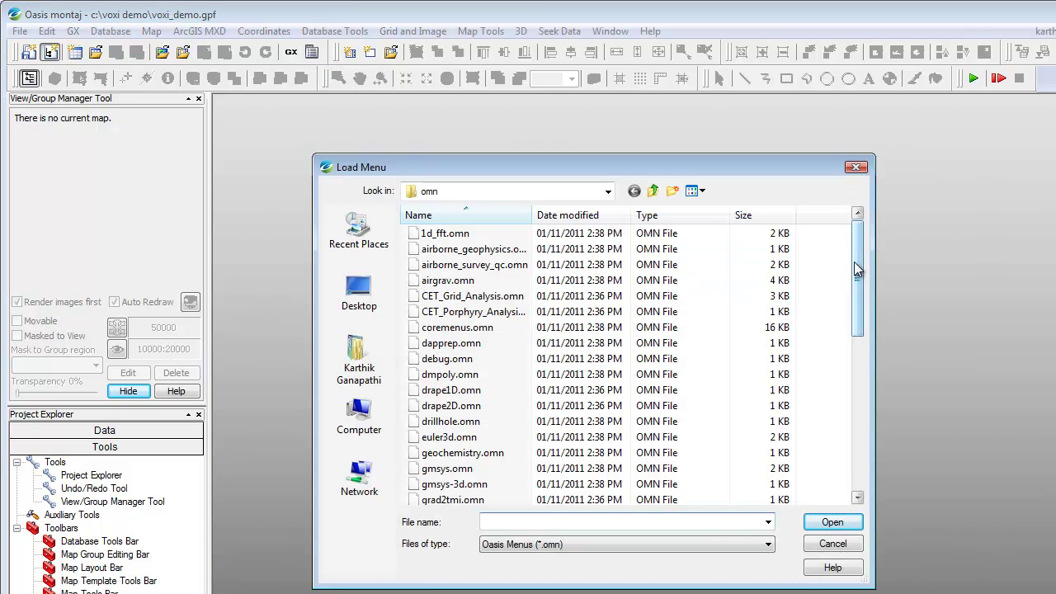
pyautogui.moveTo(854, 261); pyautogui.dragTo(859, 425)
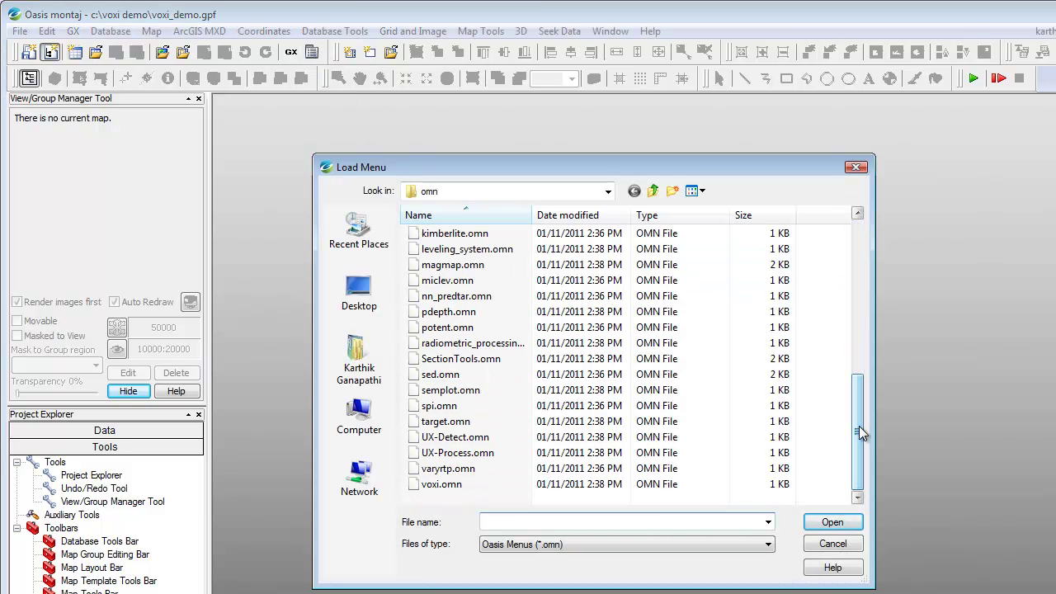
pyautogui.doubleClick(445, 485)
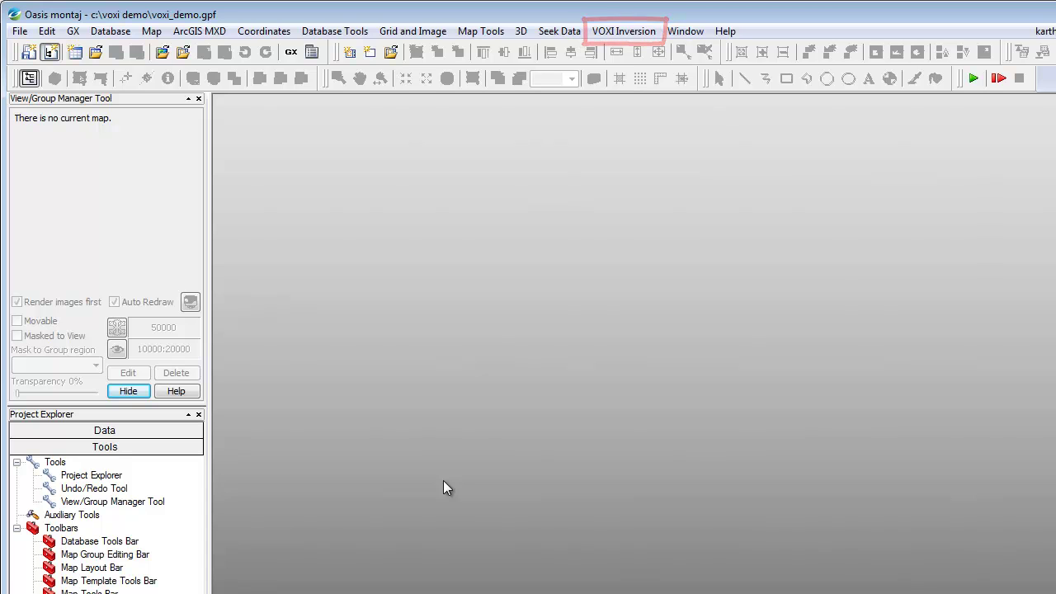
# - Choose New VOXI from Polygon from the VOXI Inversion menu
pyautogui.click(643, 33)
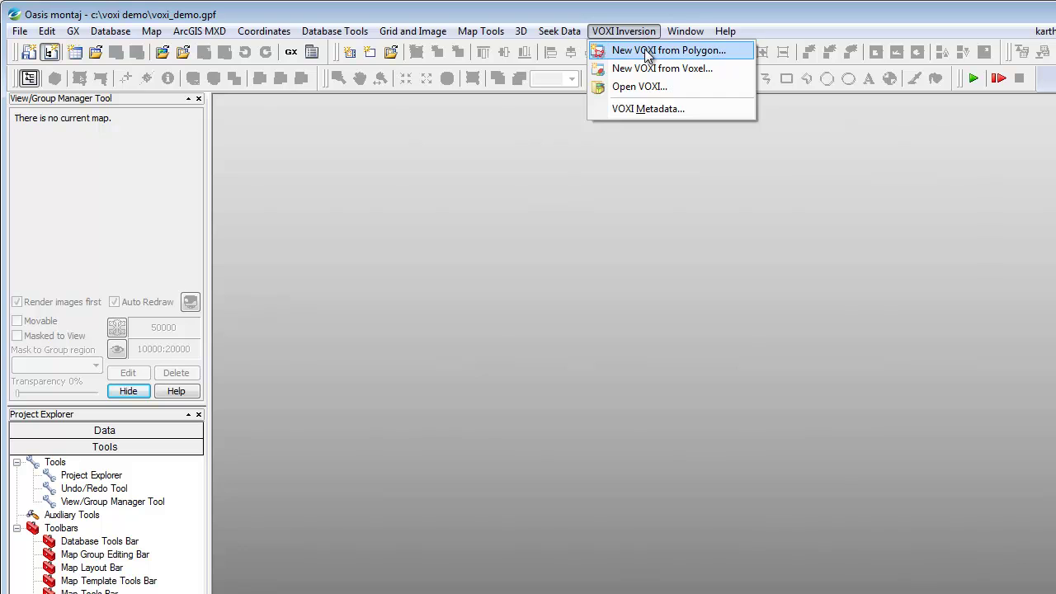
pyautogui.click(648, 51)
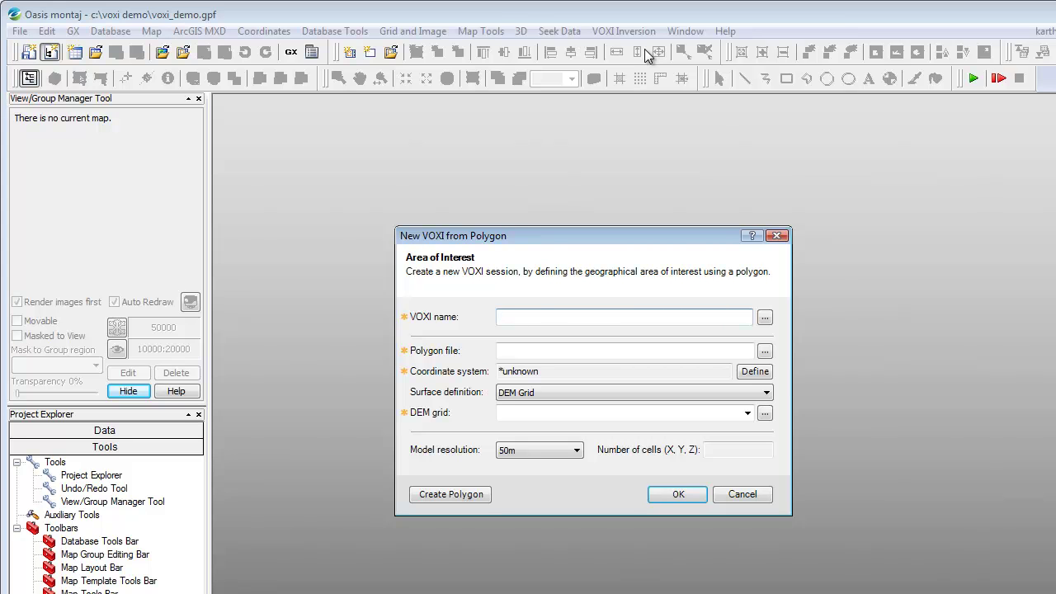
# - Name the VOXI run_inversion, with Mahaffy.ply polygon, DEM.grd surface and 50m resolution
pyautogui.click(533, 312)
pyautogui.write('un_inversion')
pyautogui.click(765, 351)
pyautogui.click(434, 233)
pyautogui.press('Return')
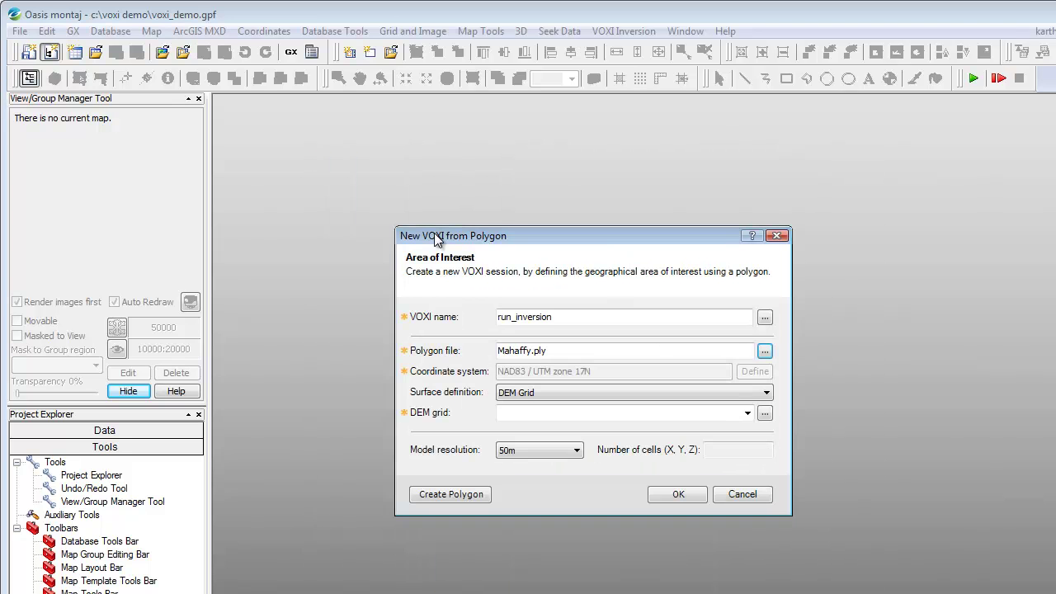
pyautogui.click(765, 413)
pyautogui.doubleClick(431, 237)
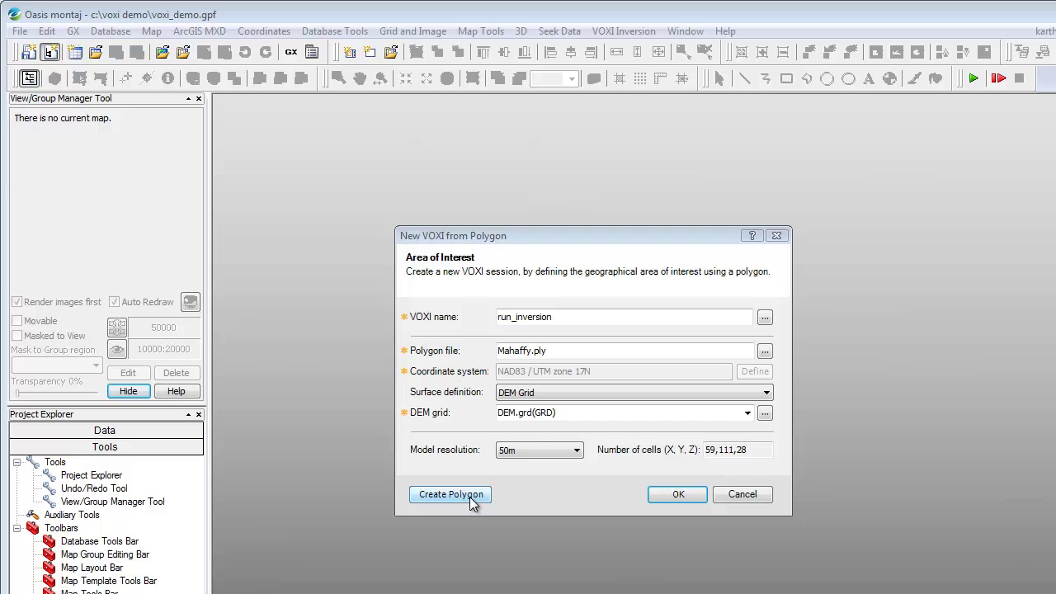
pyautogui.click(538, 451)
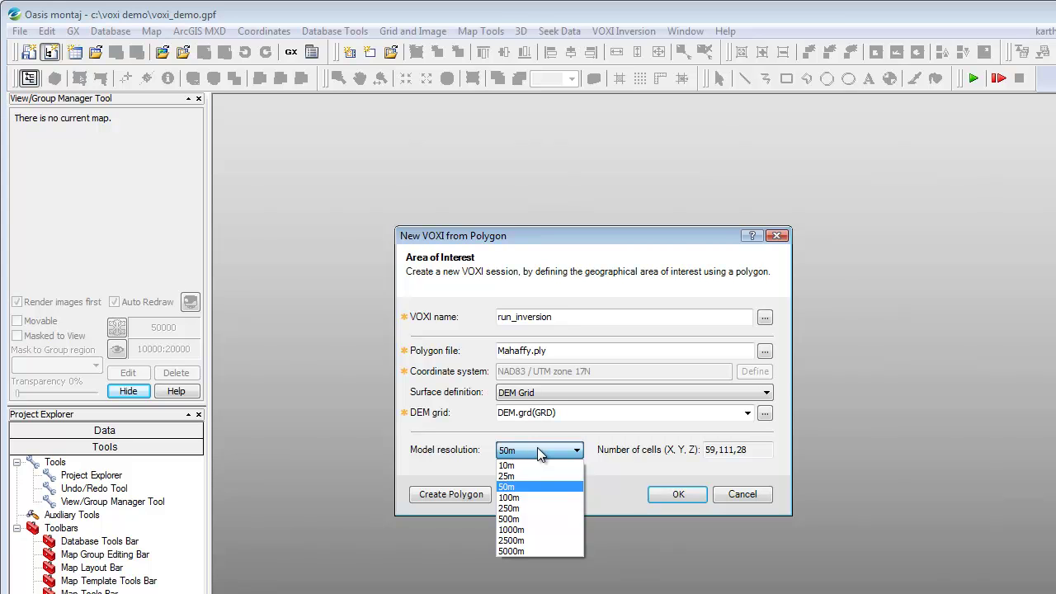
pyautogui.click(537, 447)
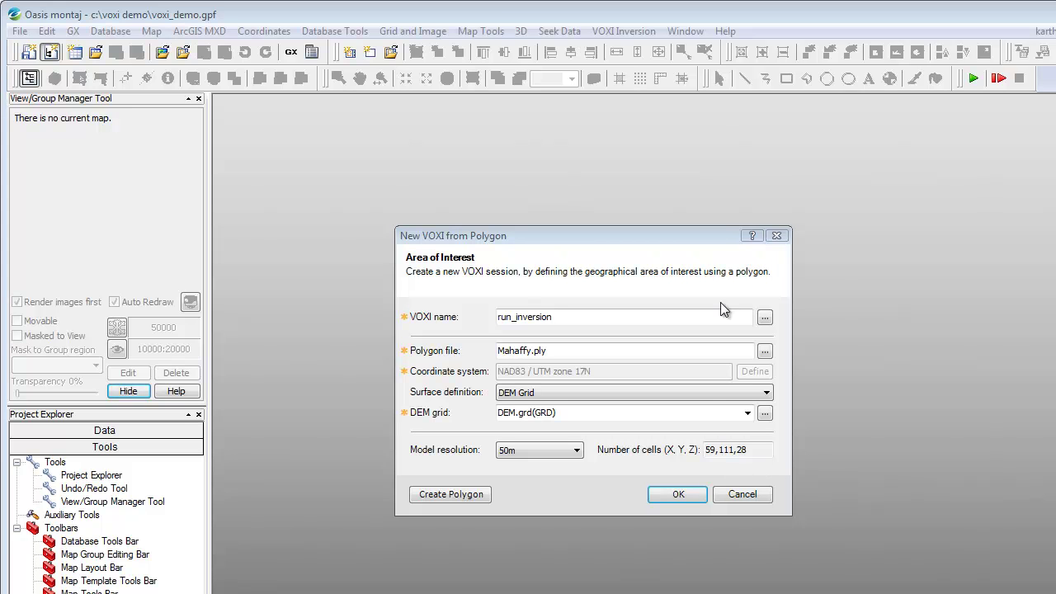
# - Create the run_inversion session without adding data, then stretch the viewer window taller
pyautogui.click(676, 495)
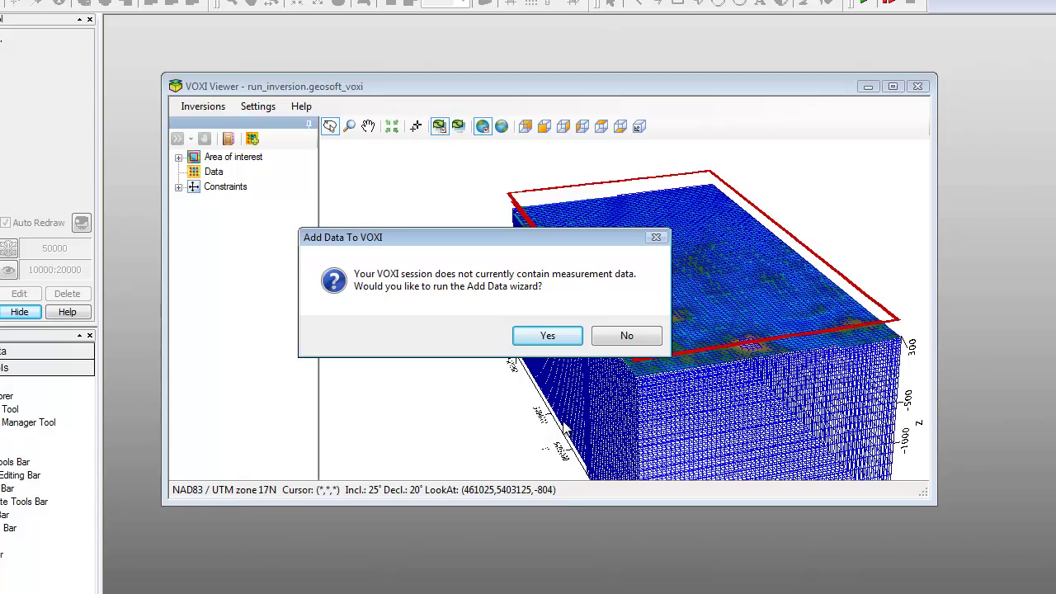
pyautogui.click(609, 332)
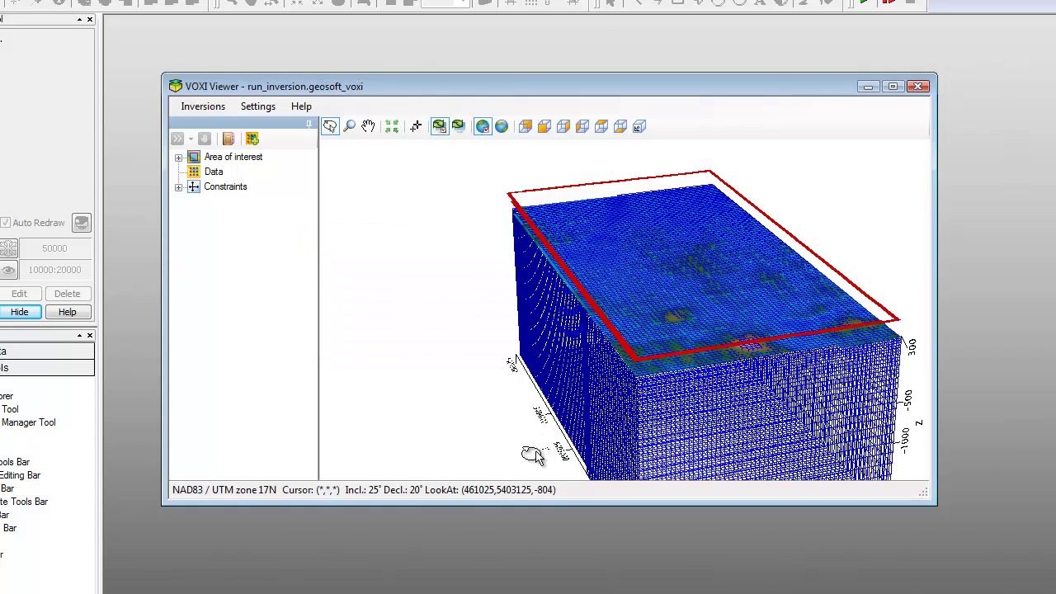
pyautogui.moveTo(543, 502); pyautogui.dragTo(543, 593)
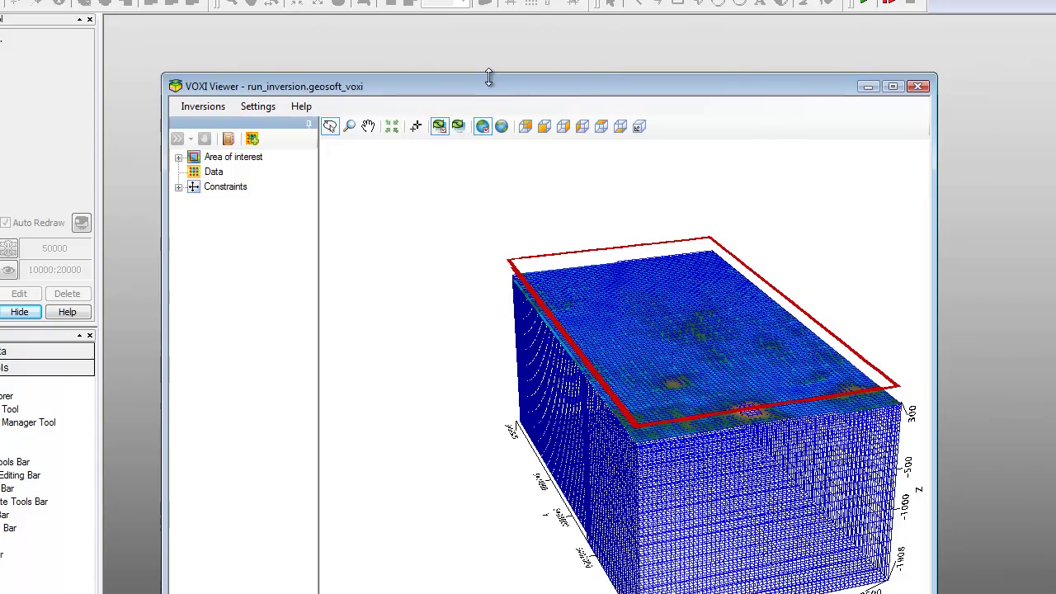
pyautogui.moveTo(489, 35); pyautogui.dragTo(488, 12)
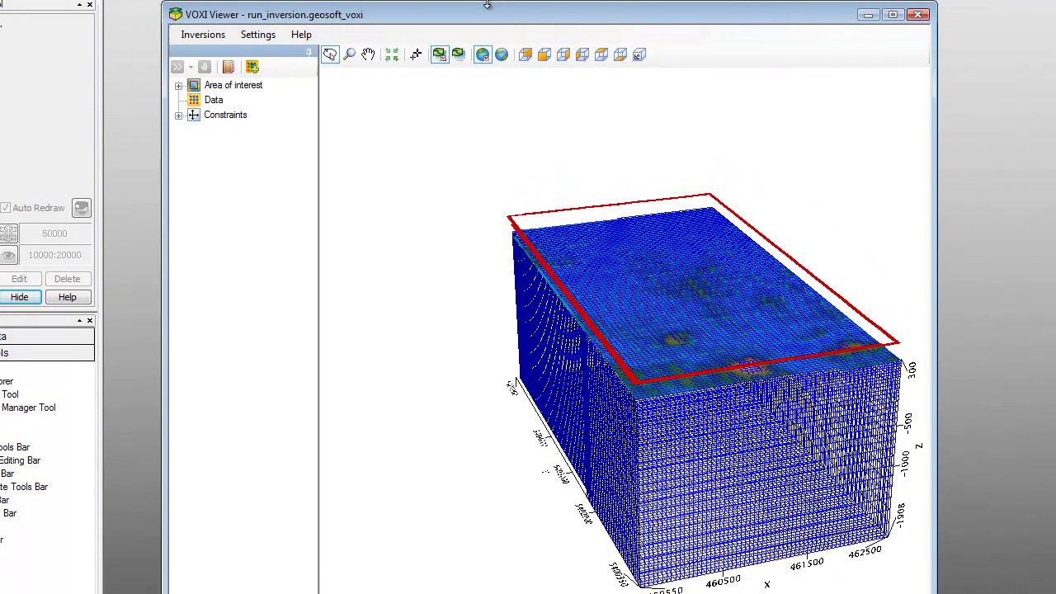
# - Review the Mesh parameters, including depth and padding, and accept the 50 × 50 × 25 m cells unchanged
pyautogui.click(179, 94)
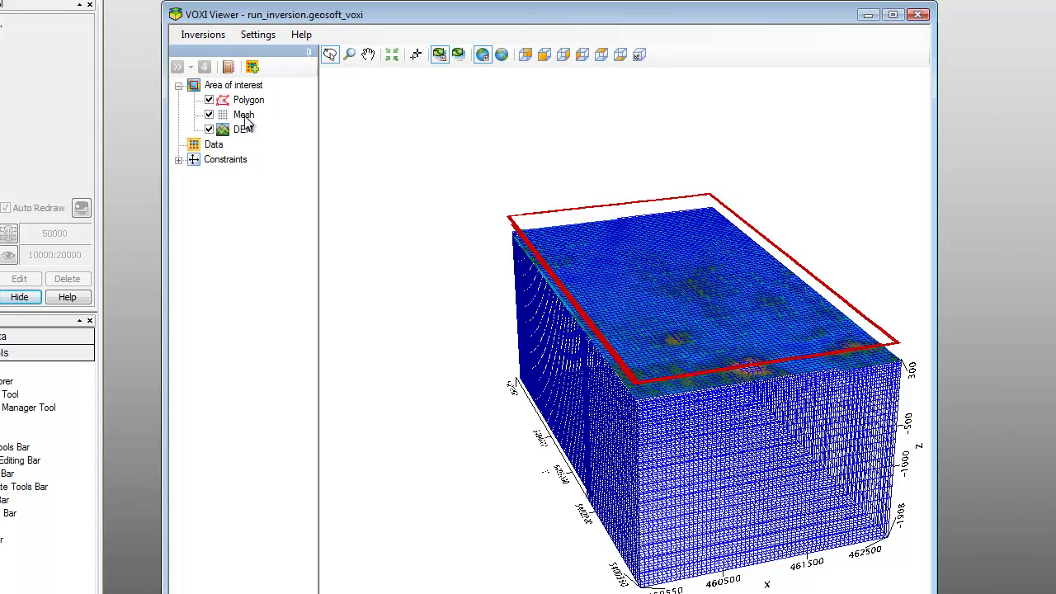
pyautogui.rightClick(246, 117)
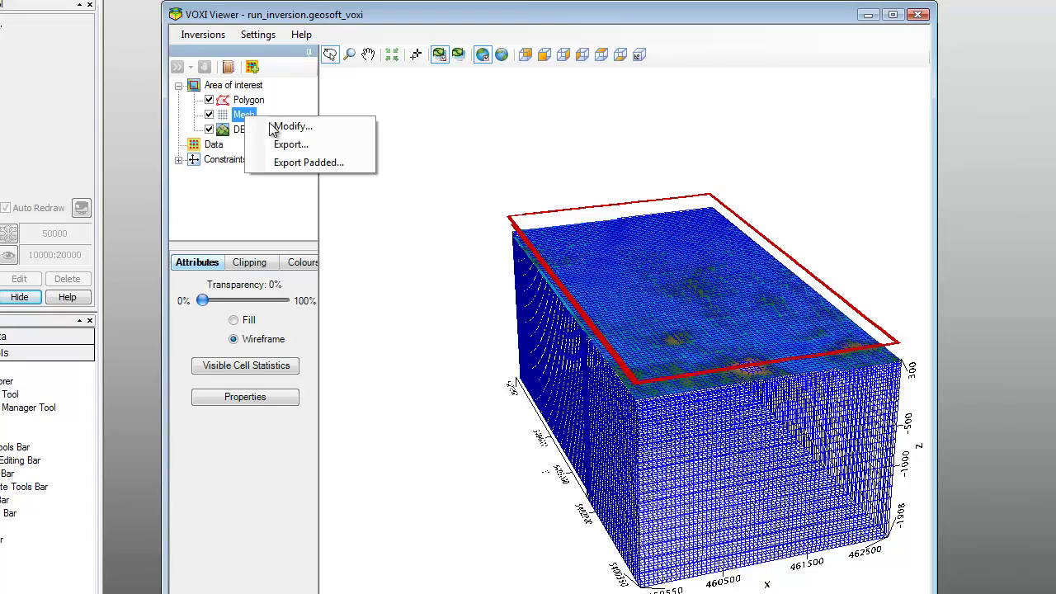
pyautogui.click(291, 127)
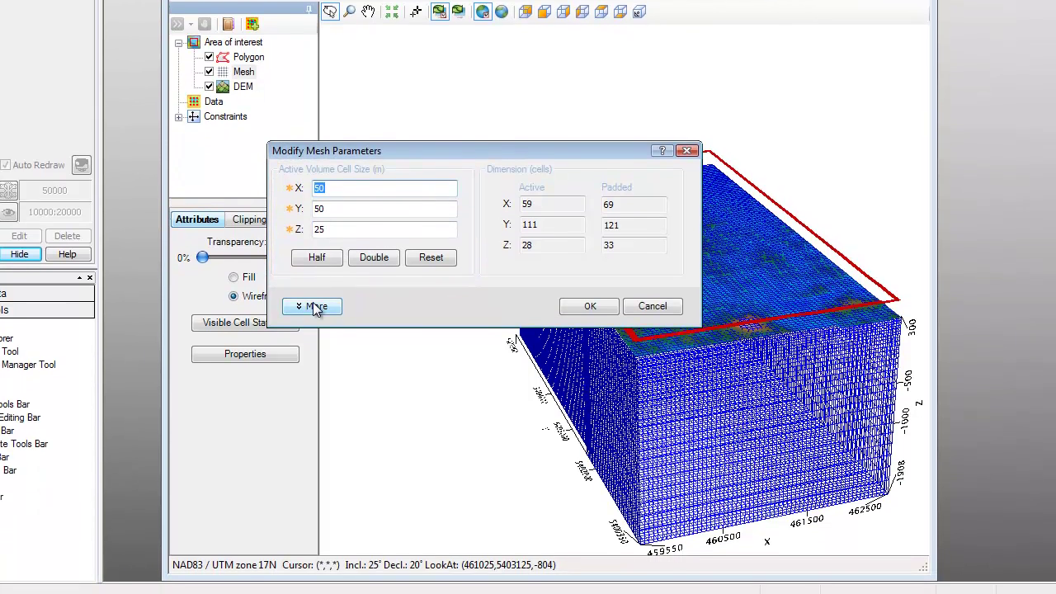
pyautogui.click(316, 307)
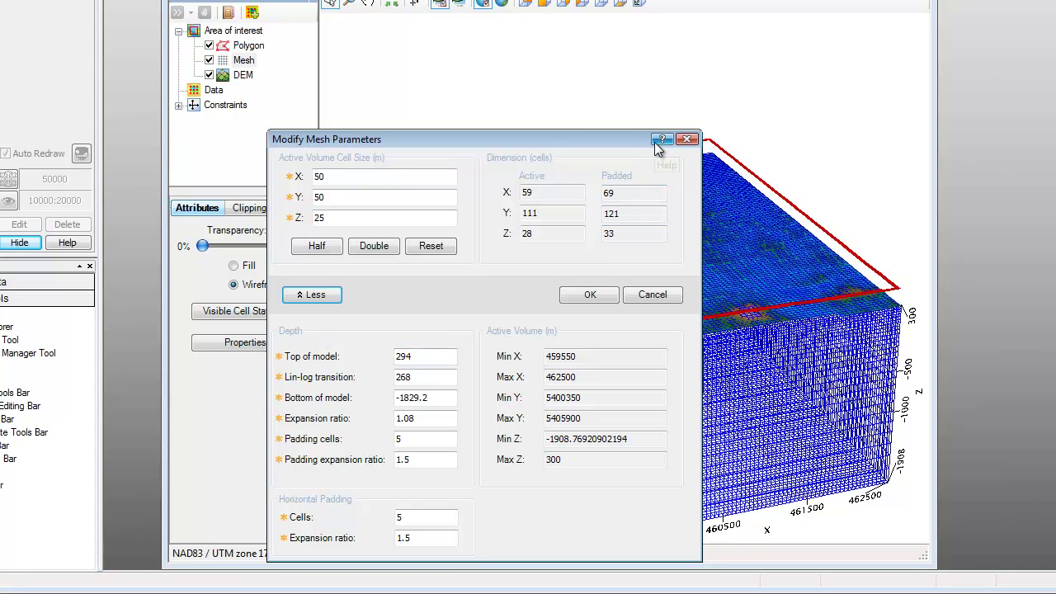
pyautogui.click(588, 295)
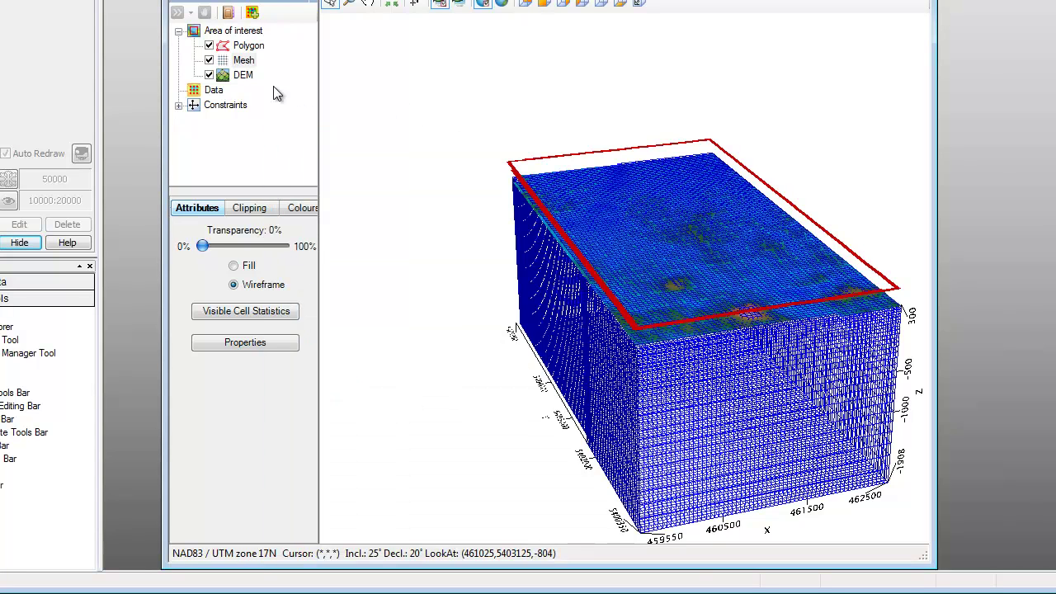
pyautogui.rightClick(243, 80)
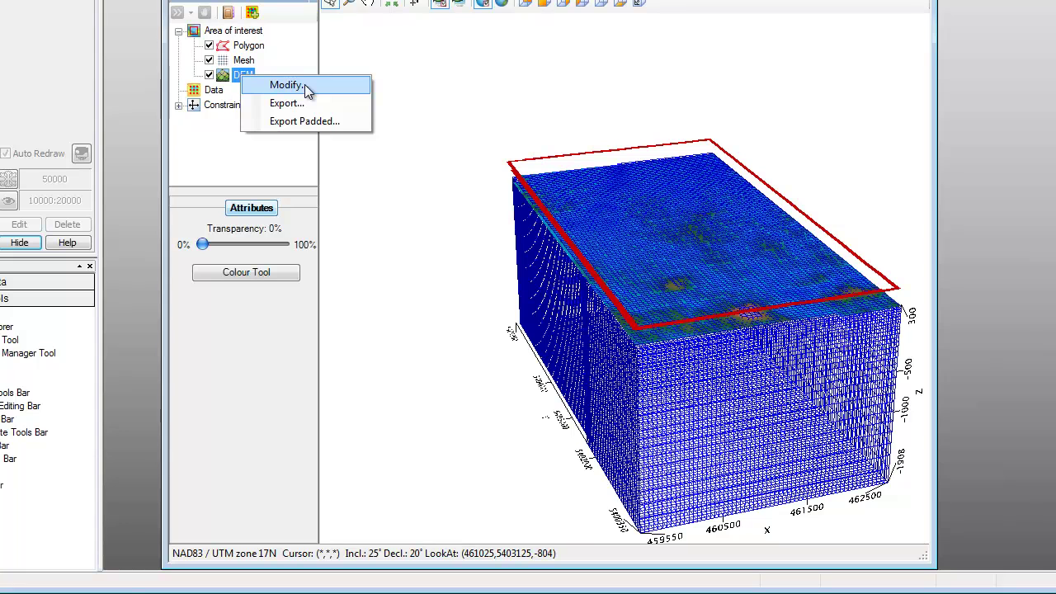
pyautogui.click(305, 84)
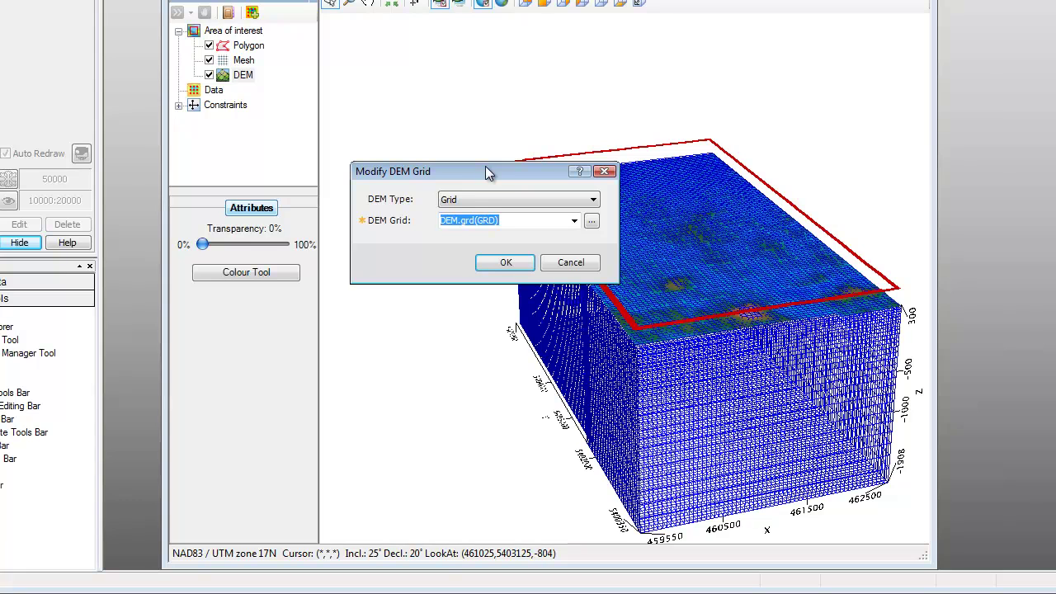
pyautogui.click(494, 262)
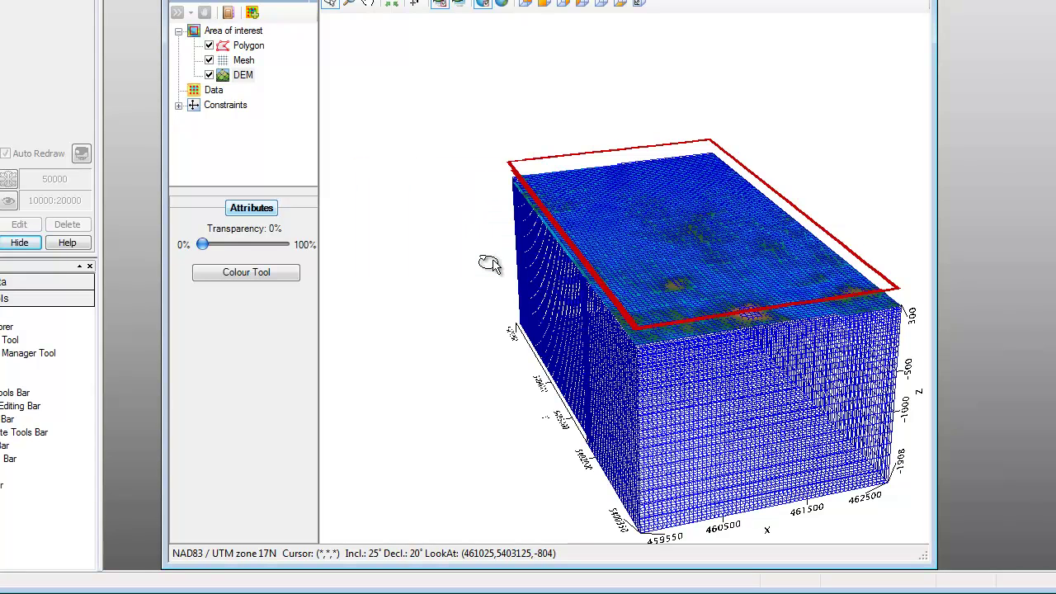